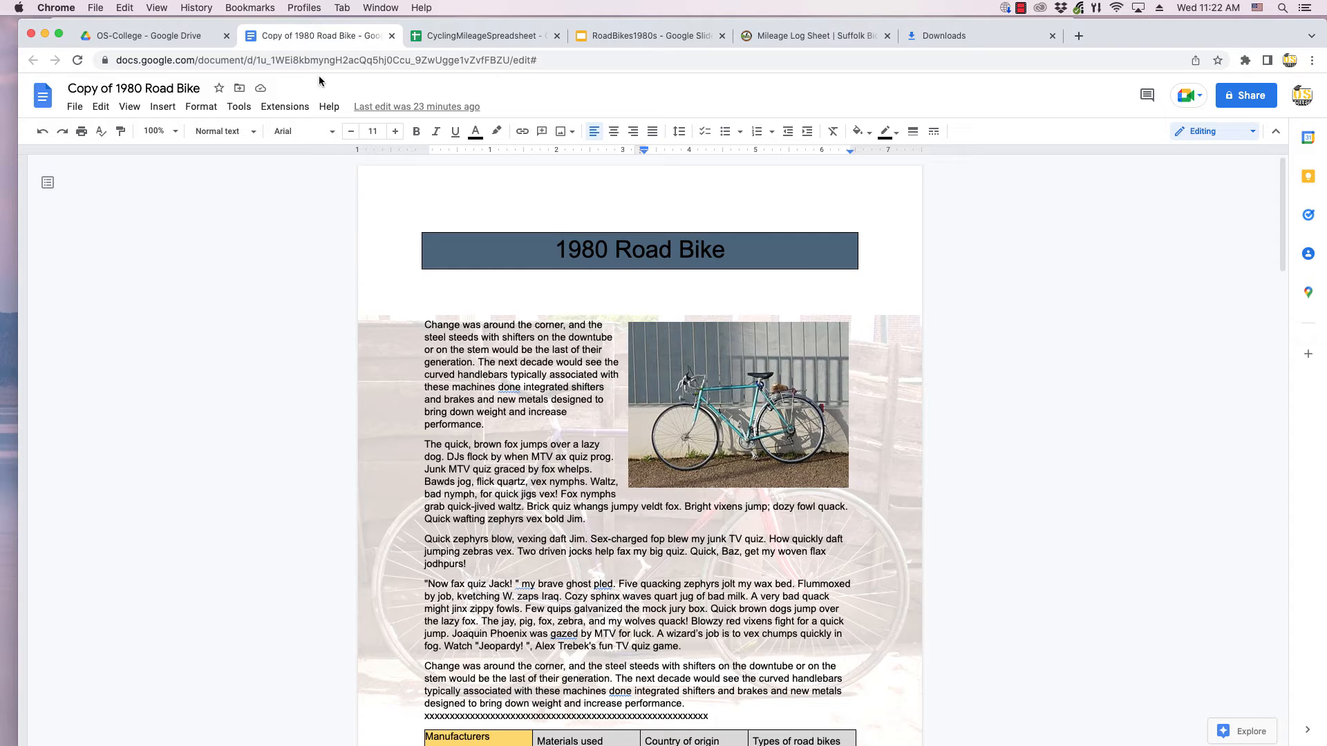
click(100, 106)
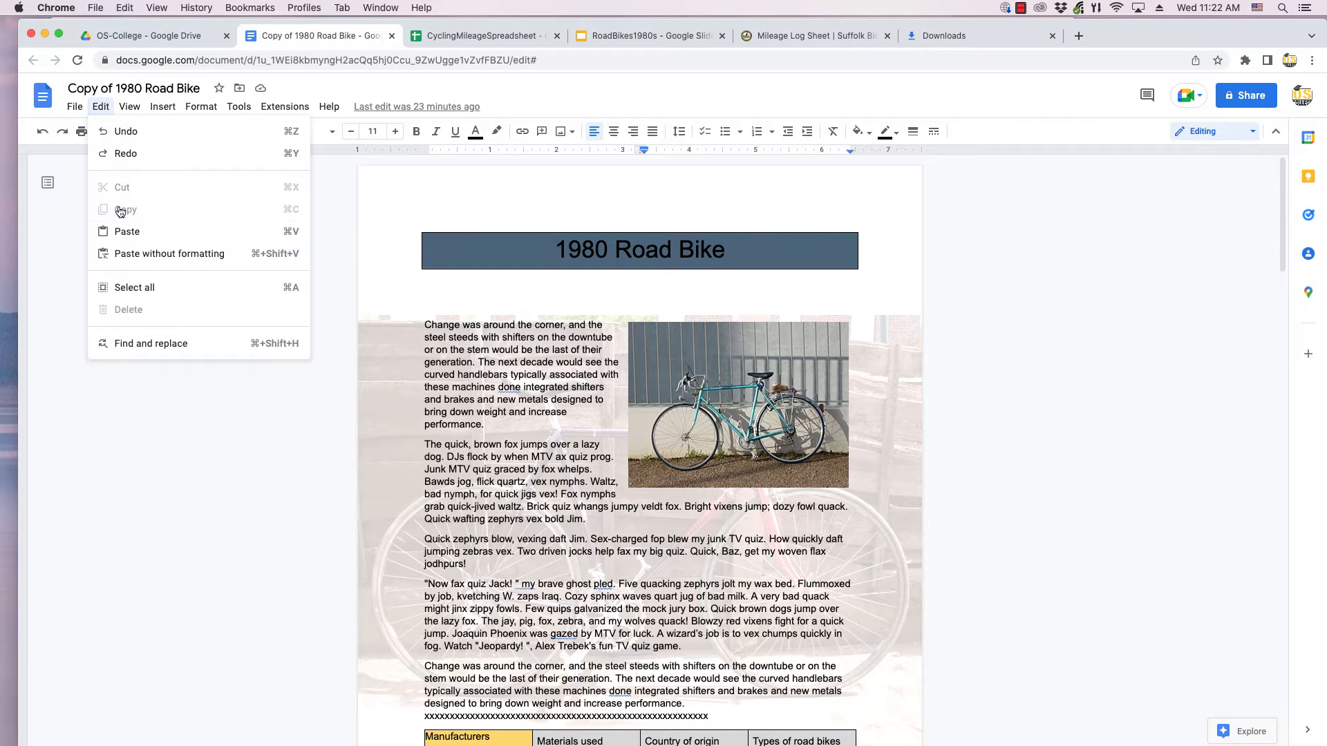
click(122, 344)
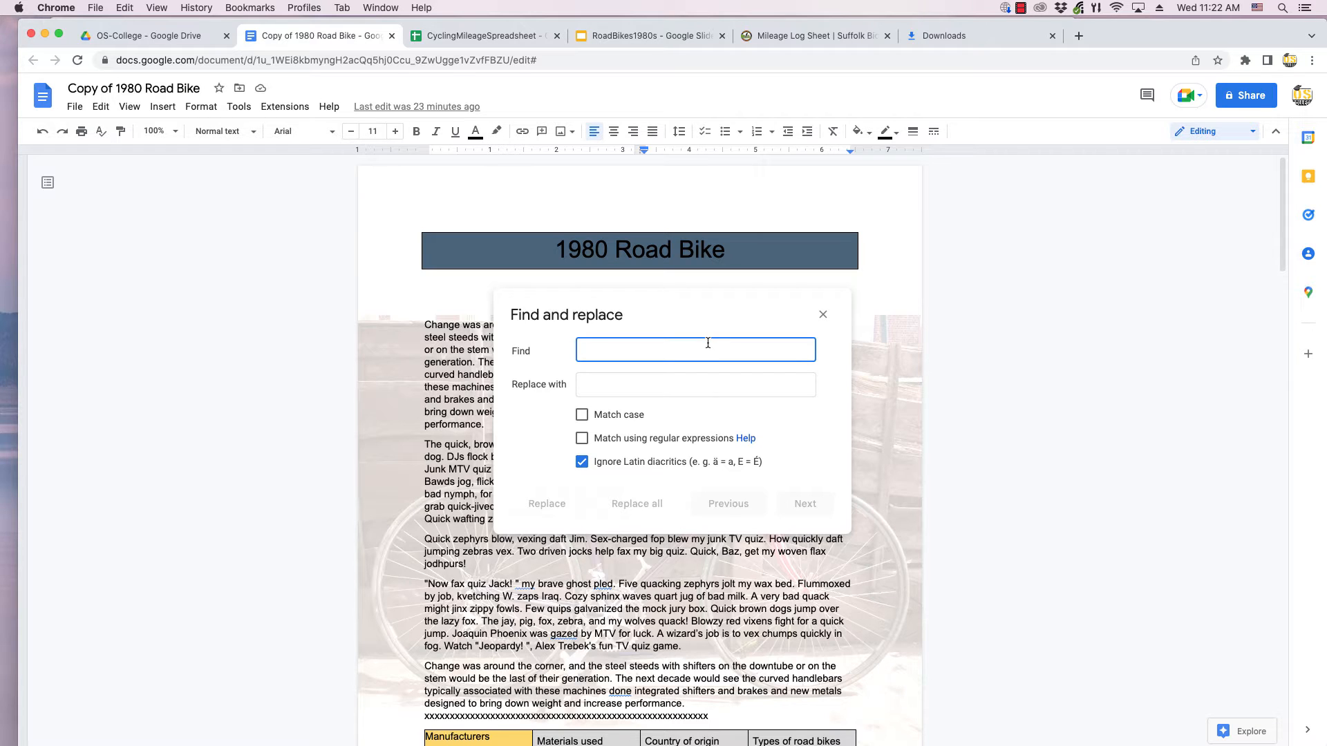
click(822, 315)
Step: Open Find and replace for the document and search for "Al"
click(101, 107)
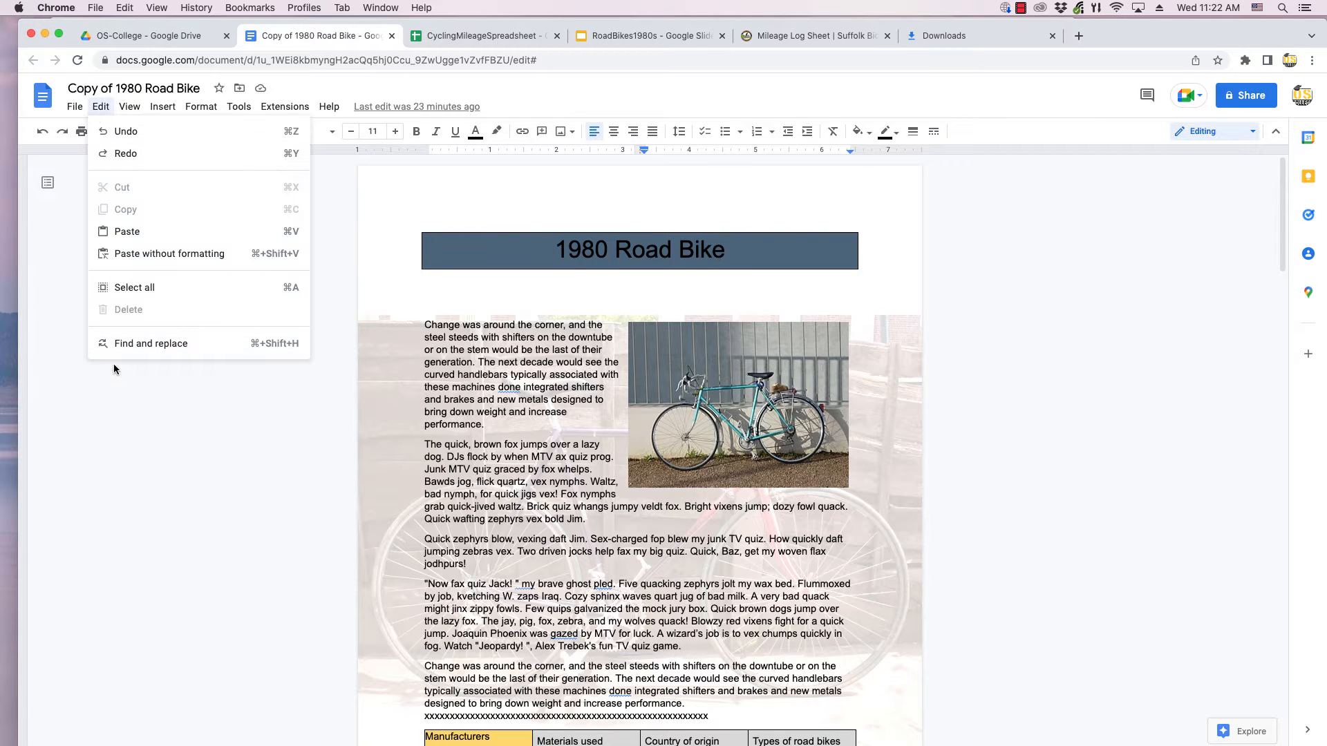
click(130, 346)
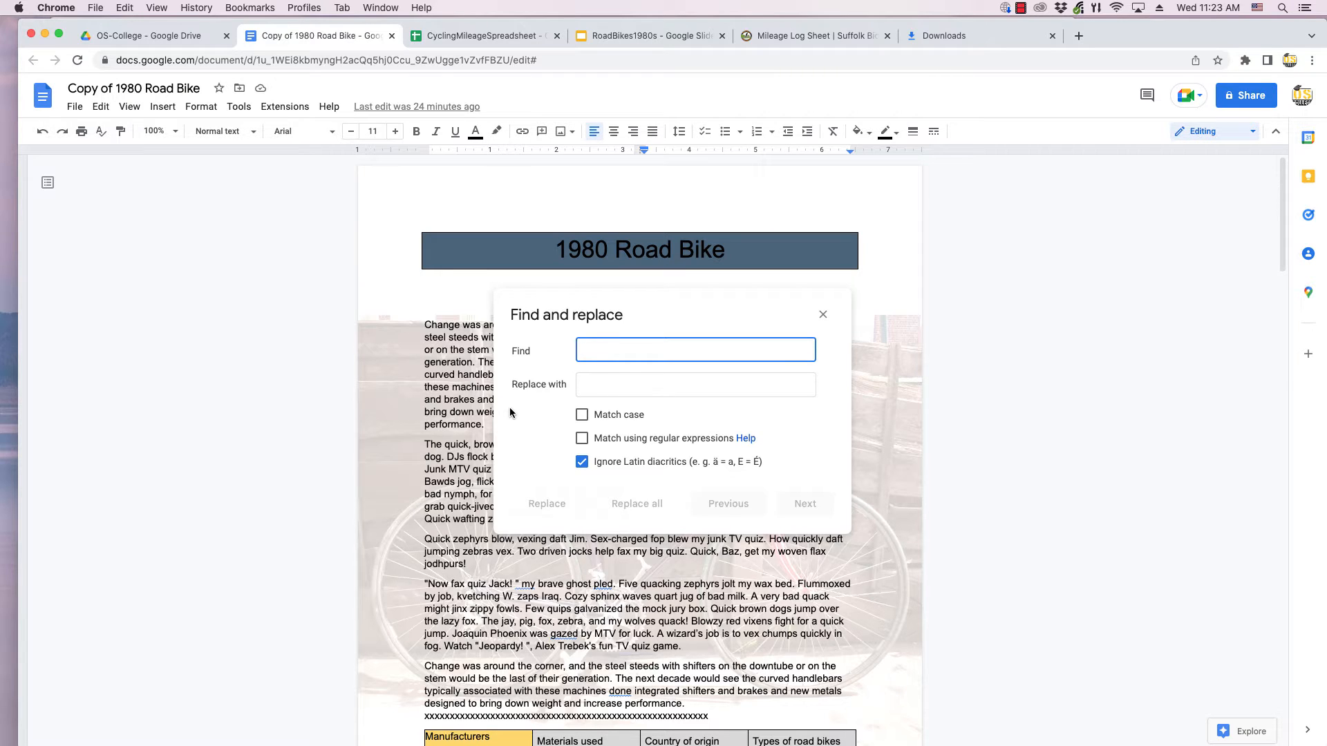
click(586, 386)
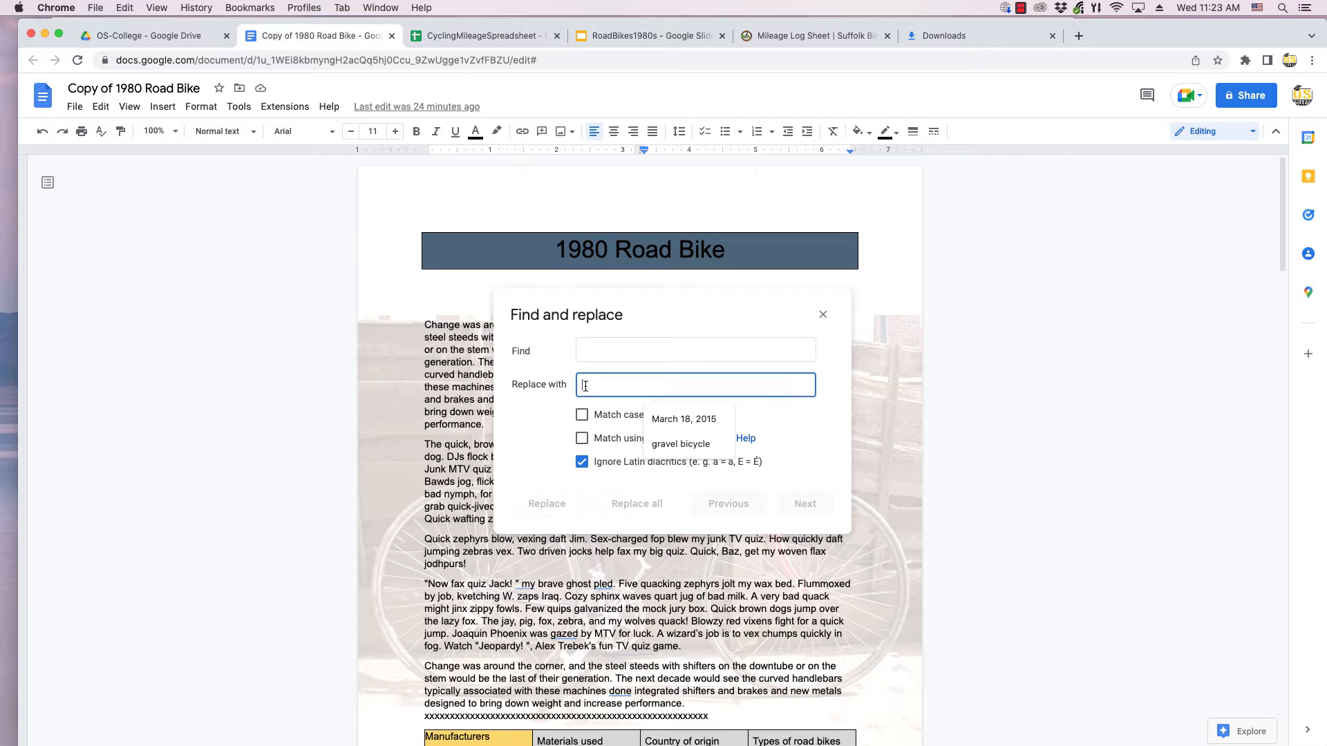
click(584, 346)
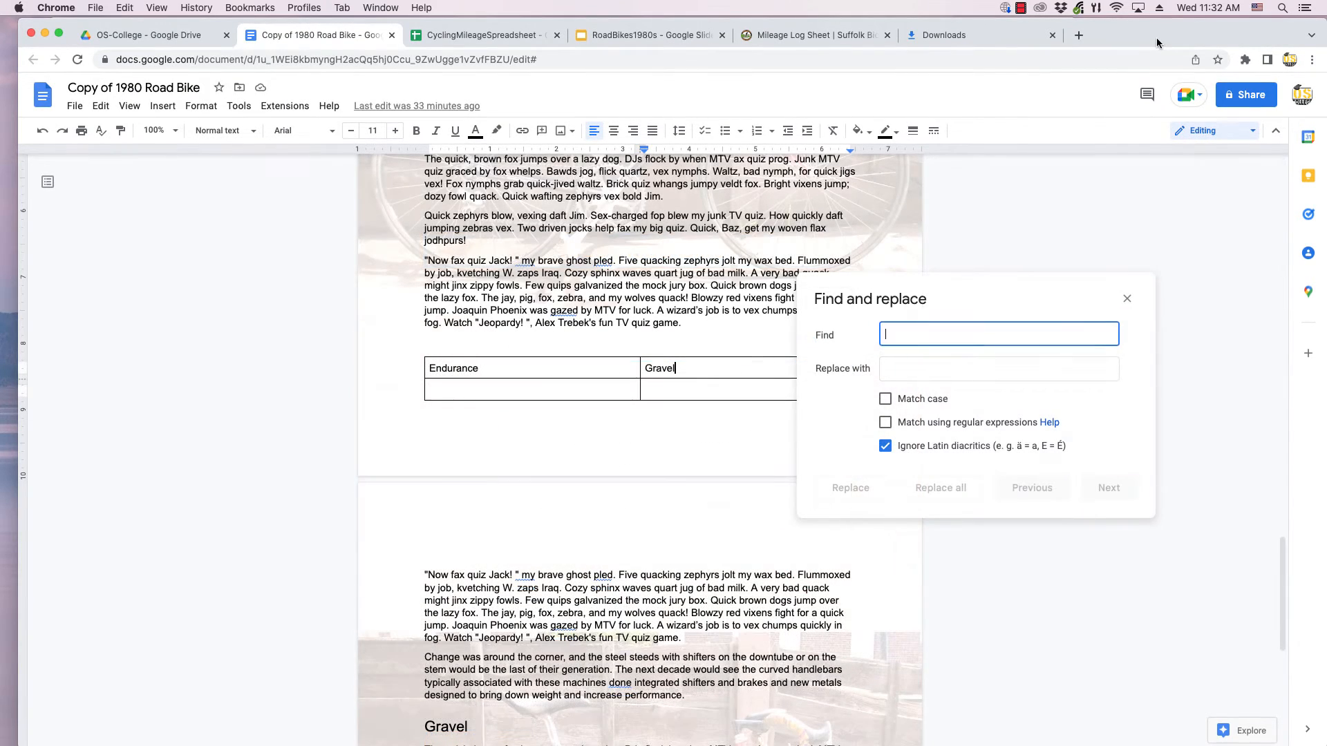
drag(1159, 43, 1147, 43)
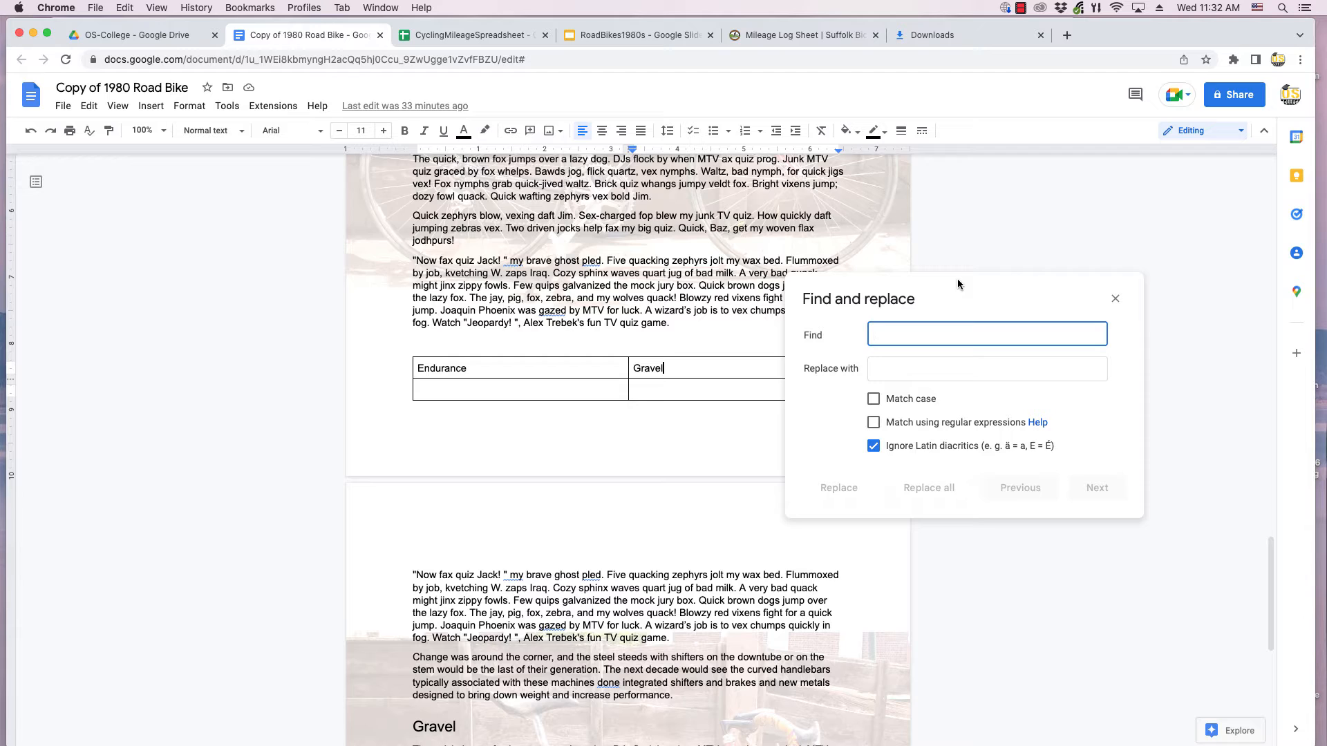
text(Al)
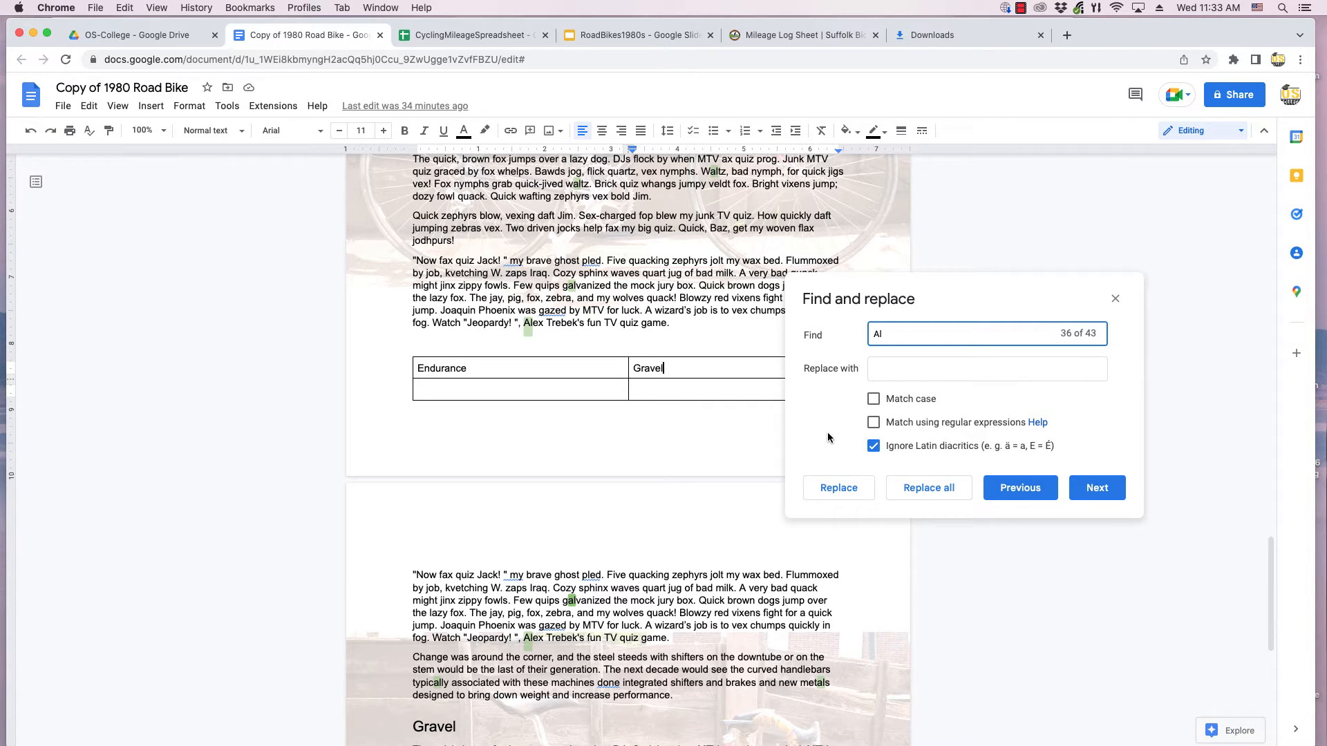
text(e)
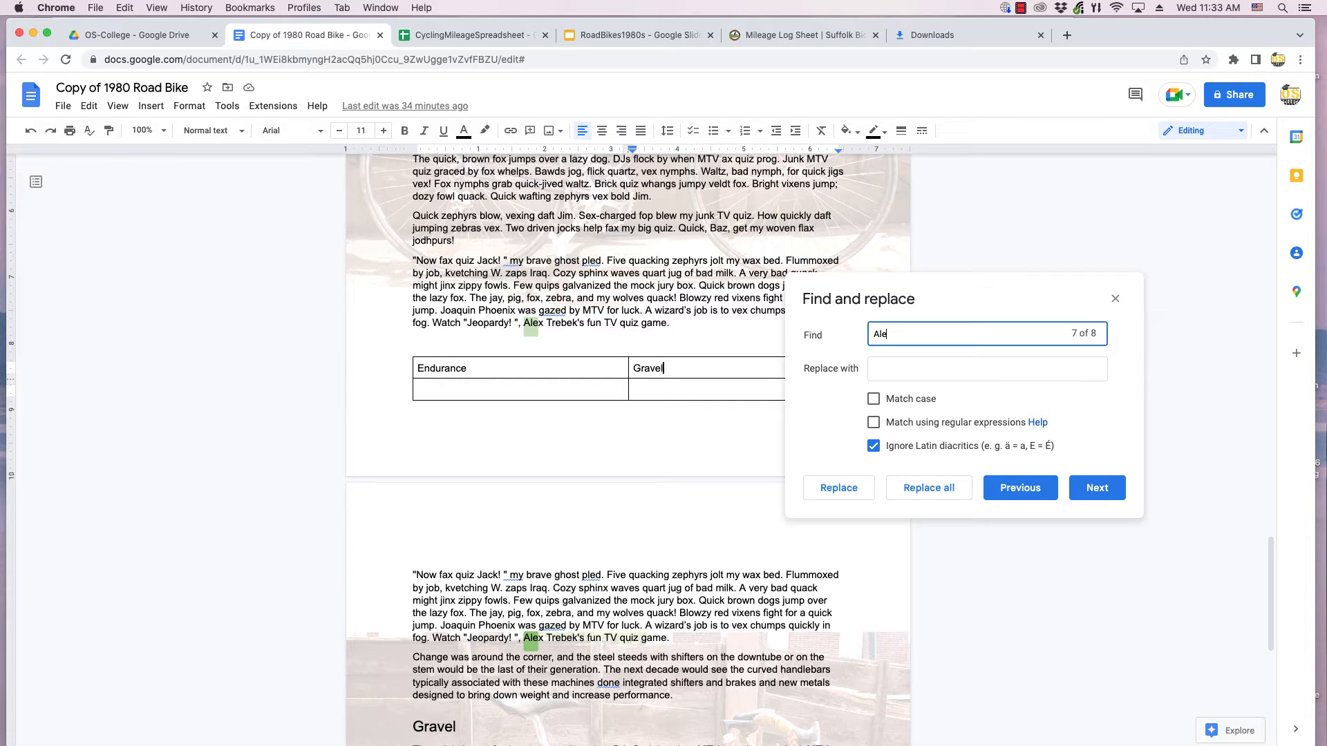
key(BackSpace)
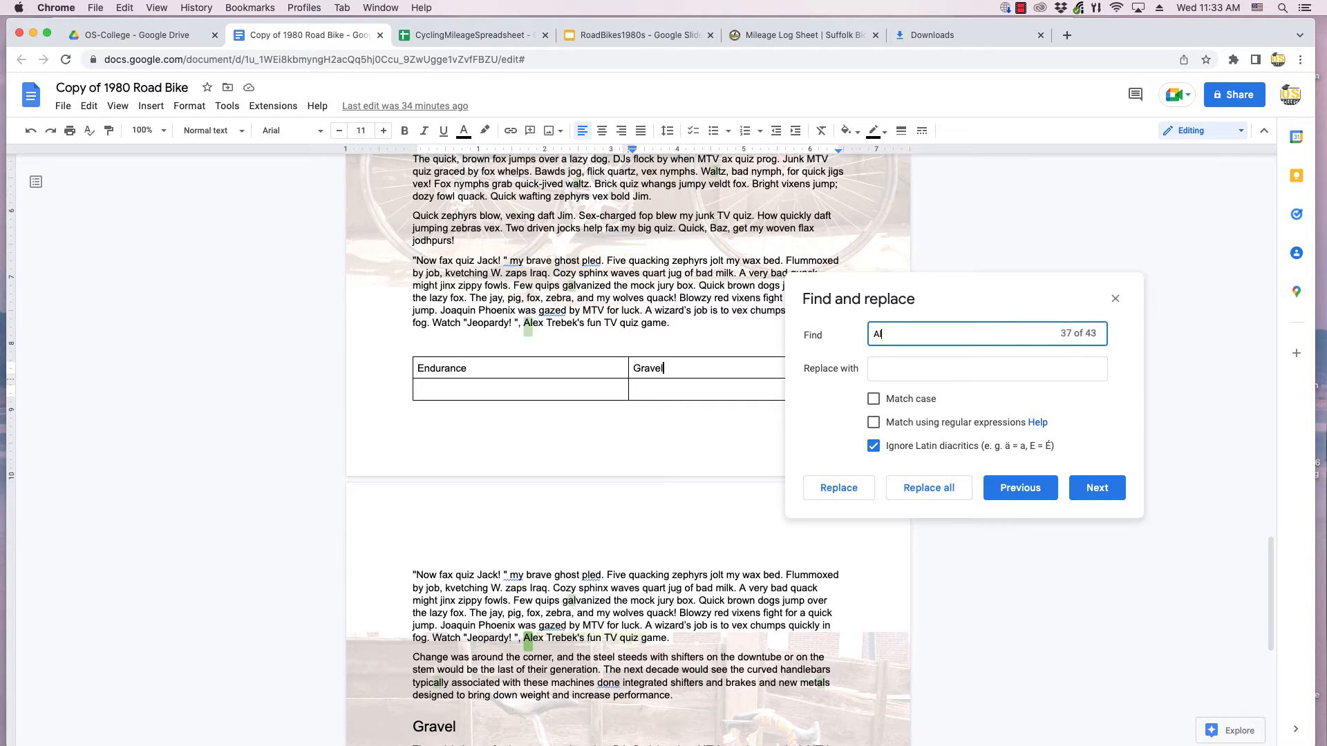
Step: Go forward and back through the "Al" matches, and restrict the search to matching case
click(1093, 492)
click(1094, 492)
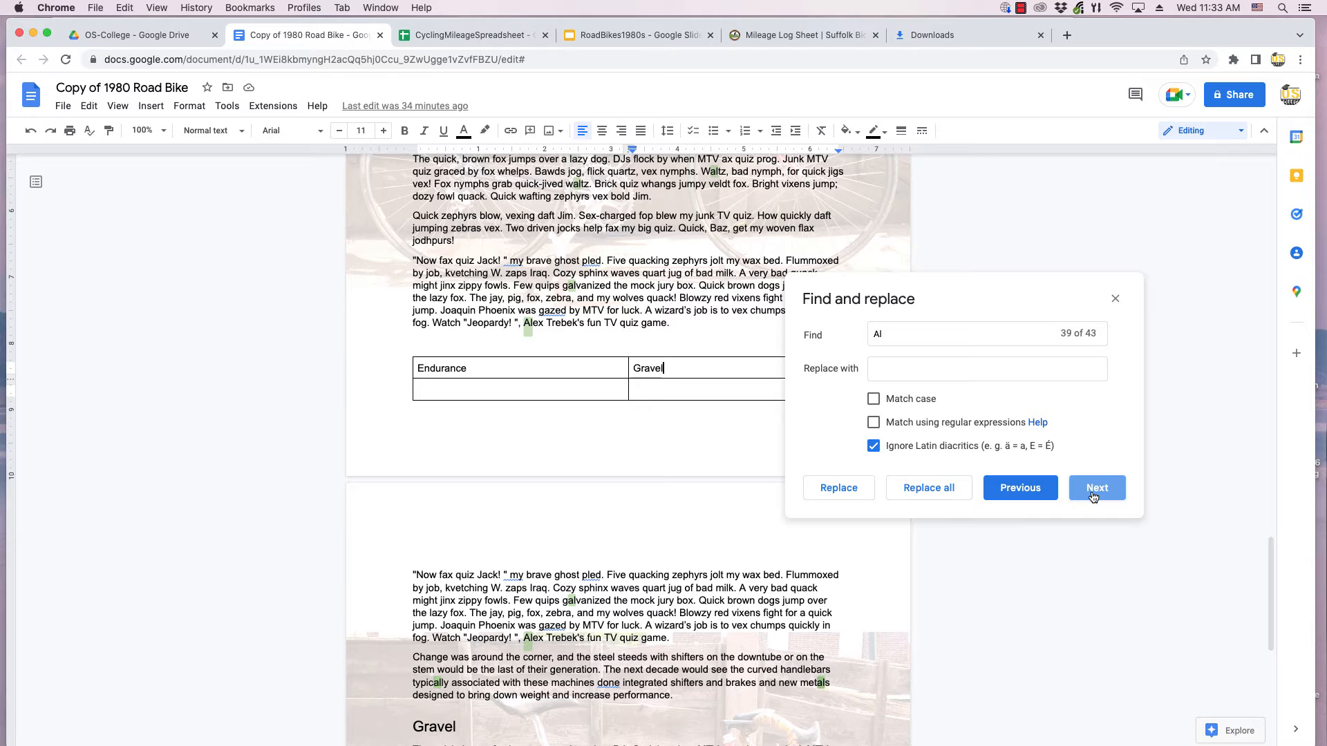
click(1017, 491)
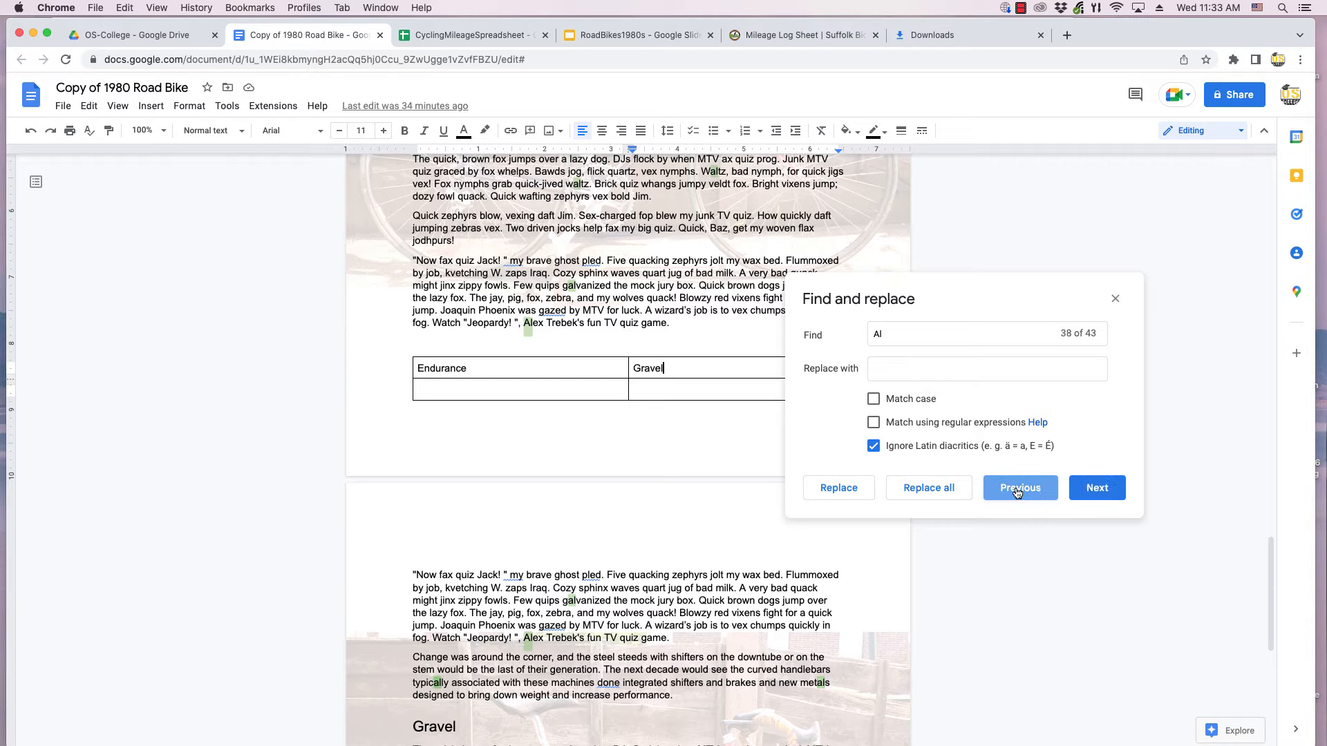
click(1017, 491)
click(875, 399)
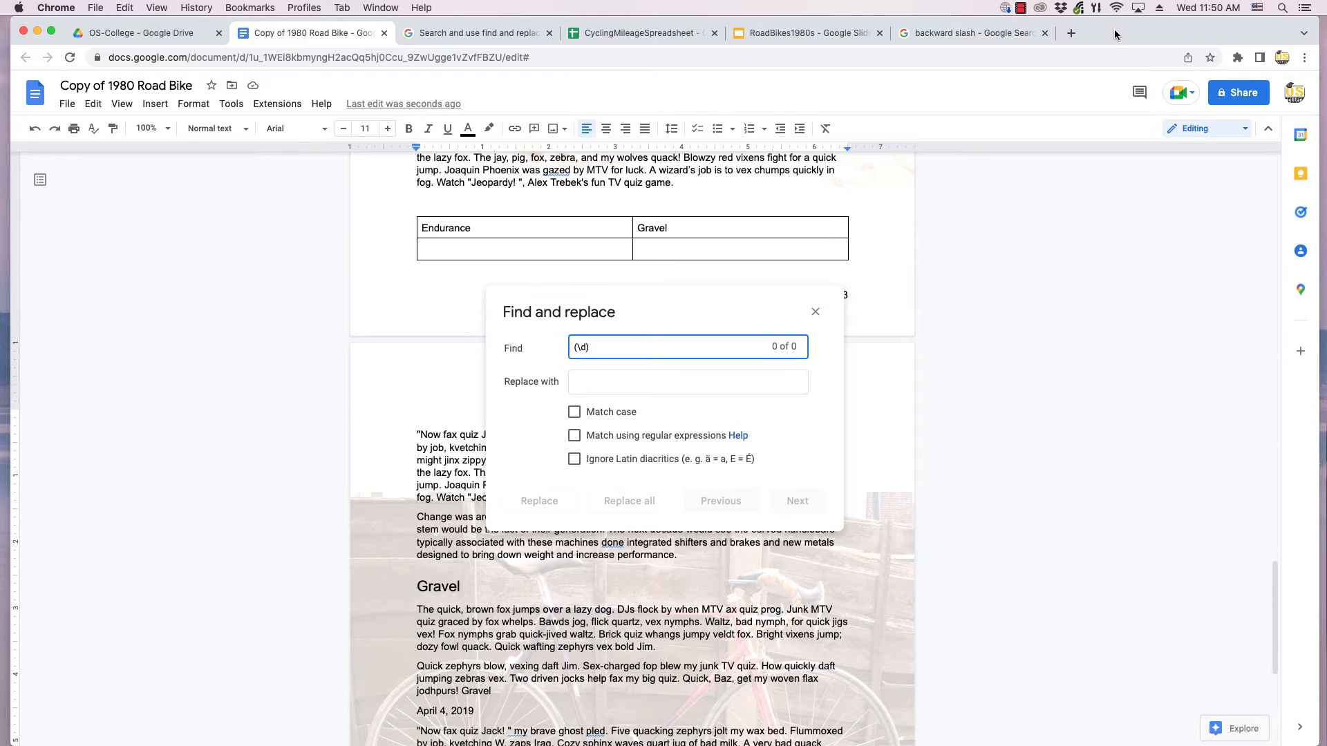
Step: Enable regular expression matching for the (\d) search and go to the previous match
click(574, 436)
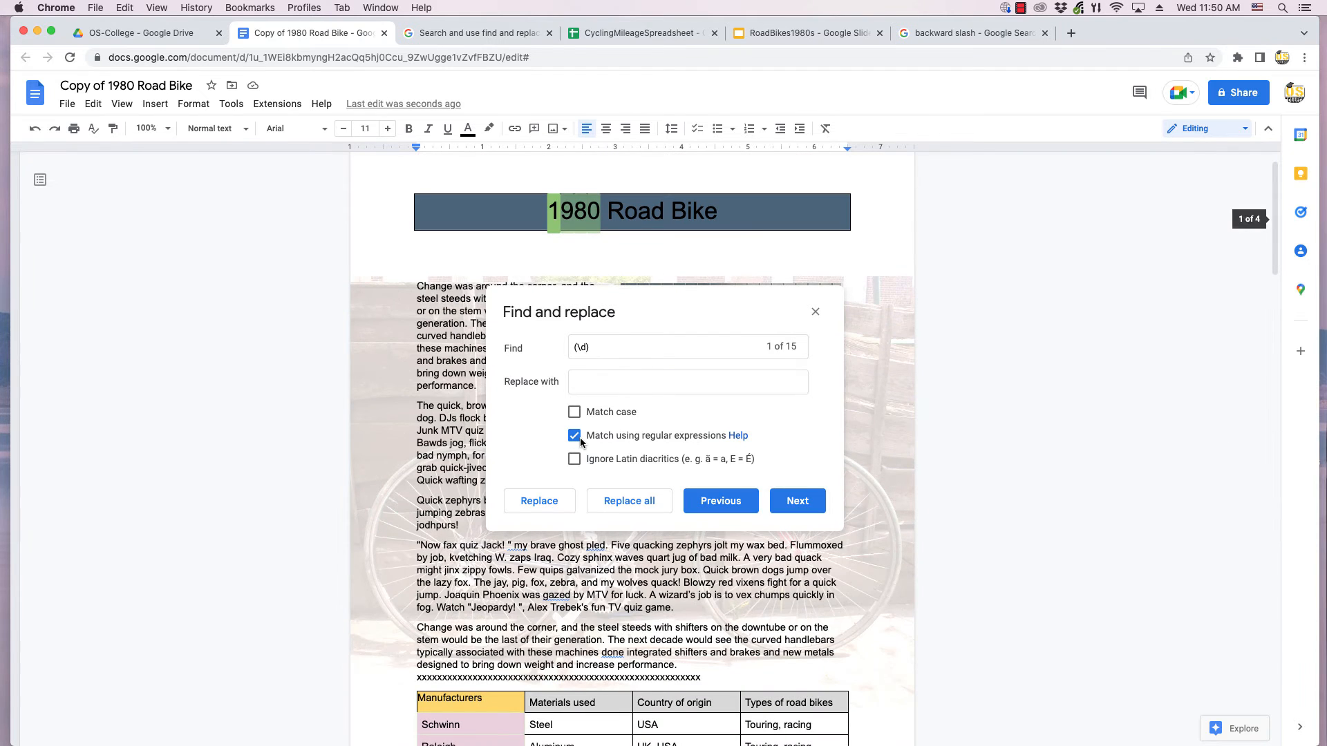
click(720, 502)
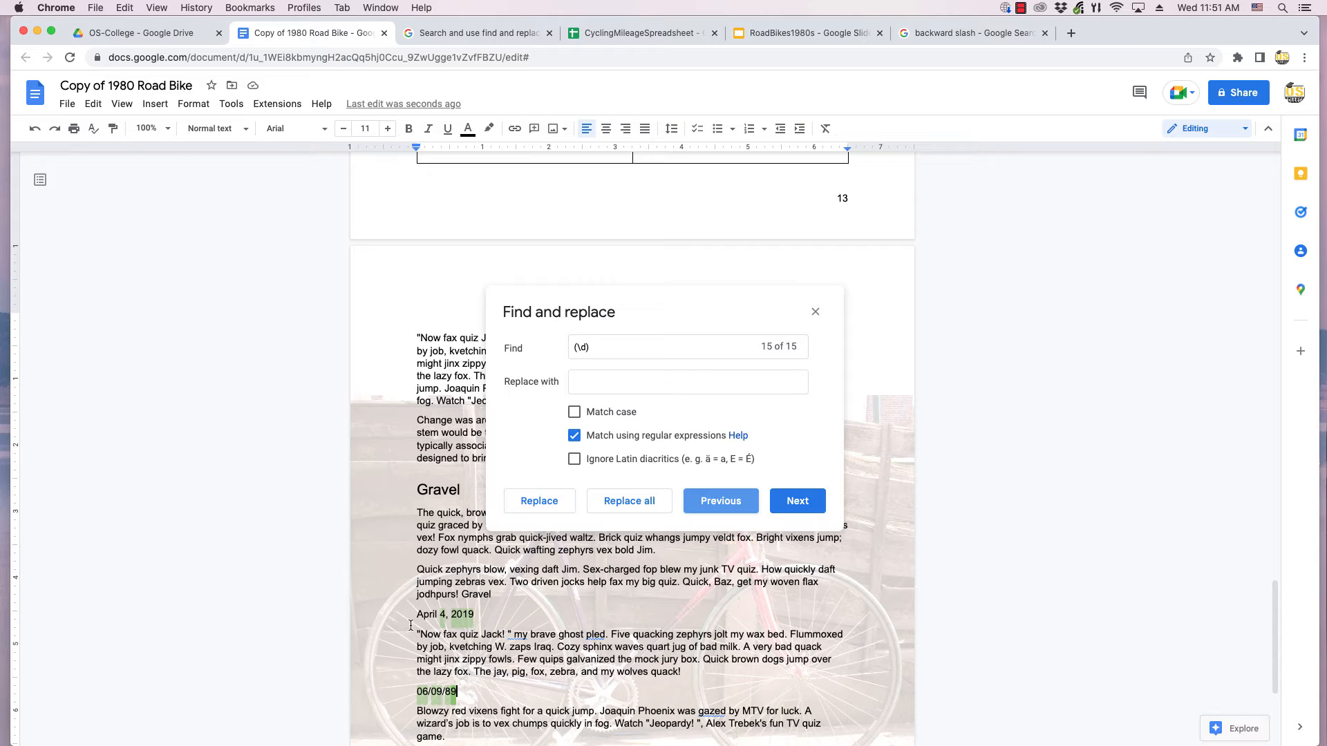
Step: Set the search term to "gravel" and the replacement text to "cyclocross"
drag(594, 348, 567, 353)
text(gr)
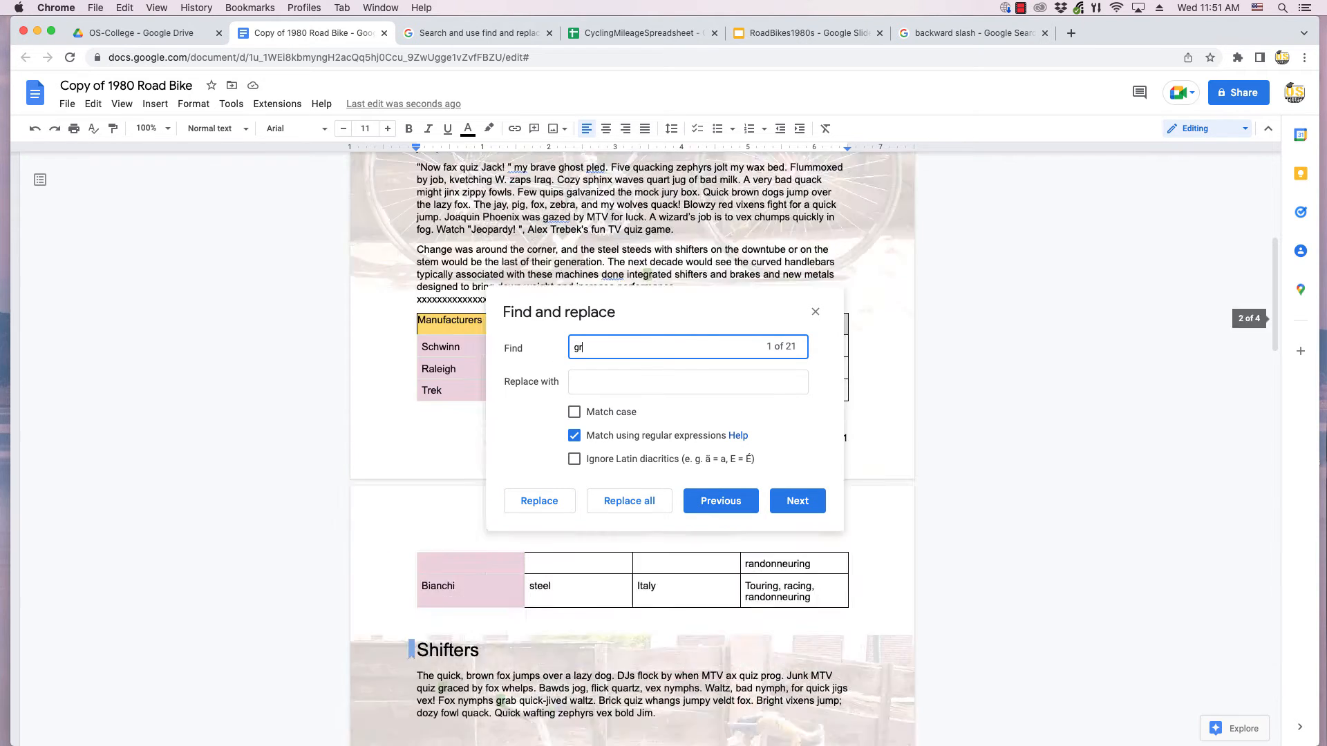
text(avel)
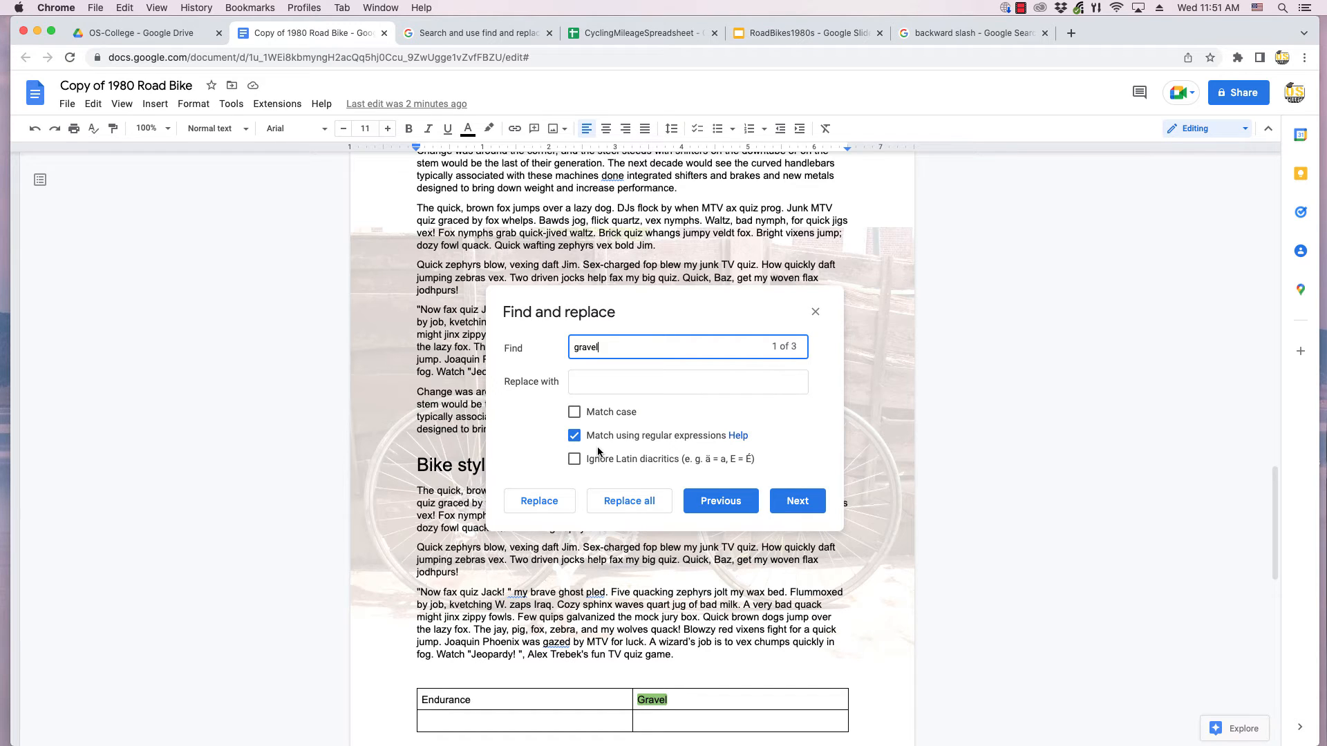
click(585, 388)
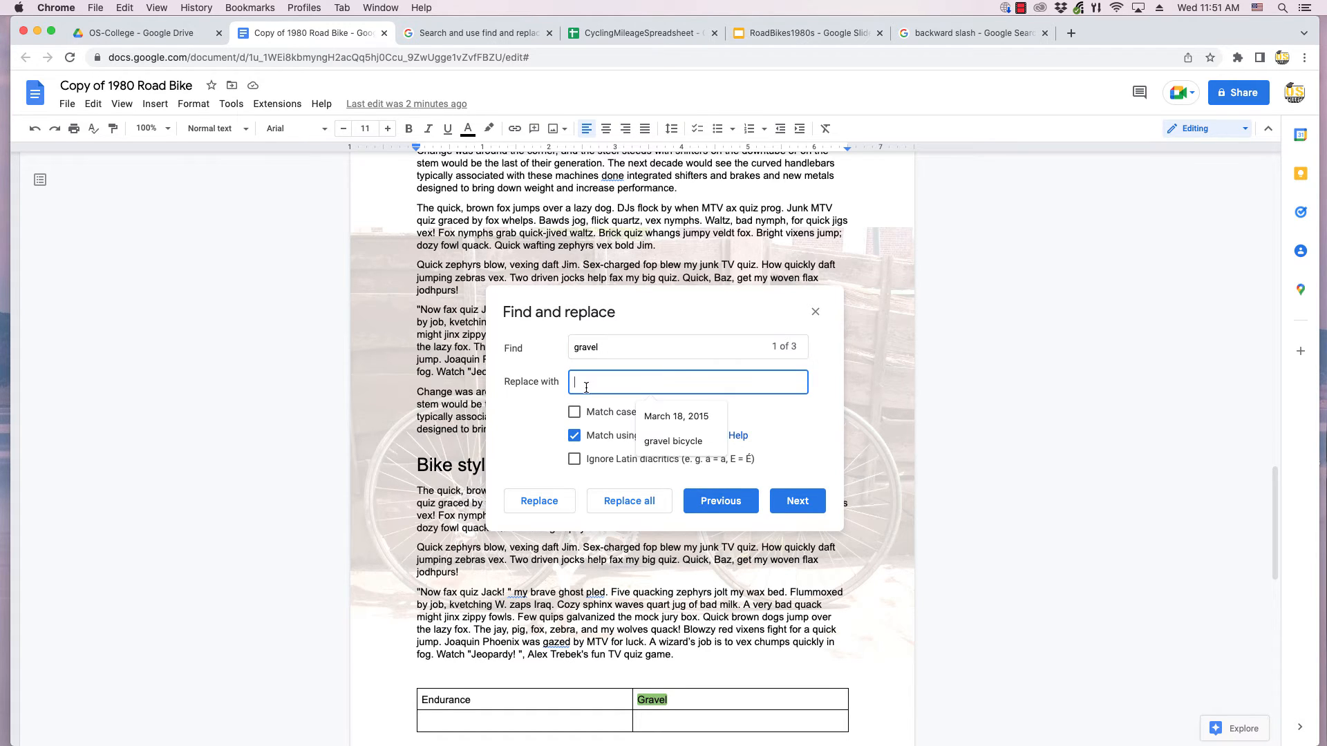
text(cyclocross)
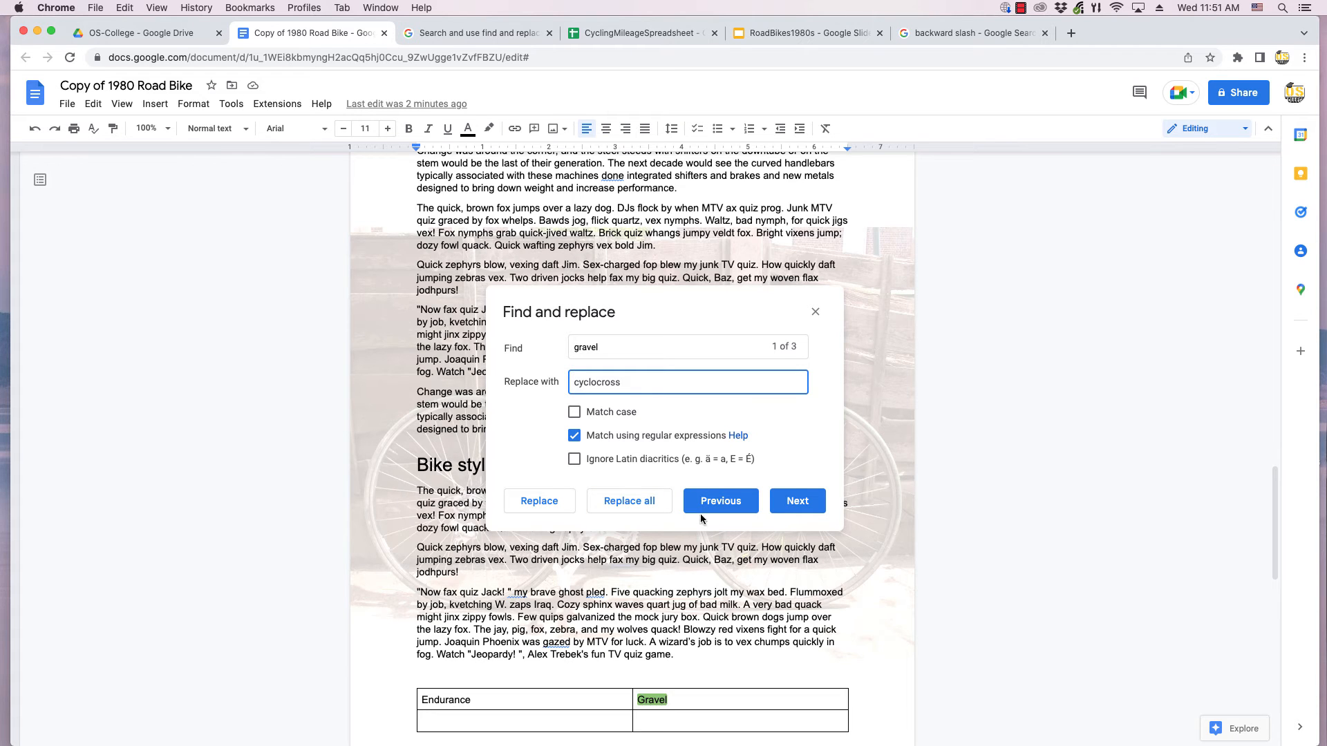
Step: Go through the "gravel" matches to the one before April 4, 2019, replace it with "cyclocross", and replace all remaining matches
click(719, 503)
click(719, 507)
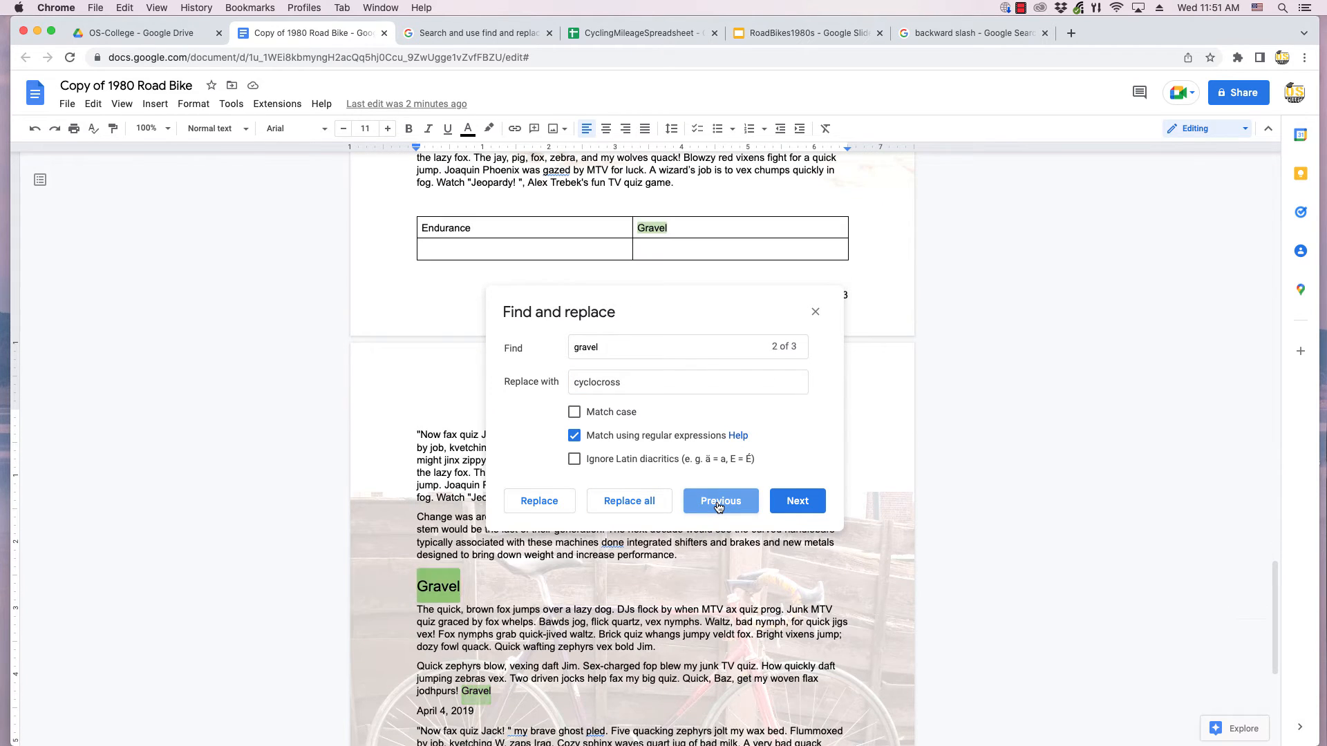
click(718, 508)
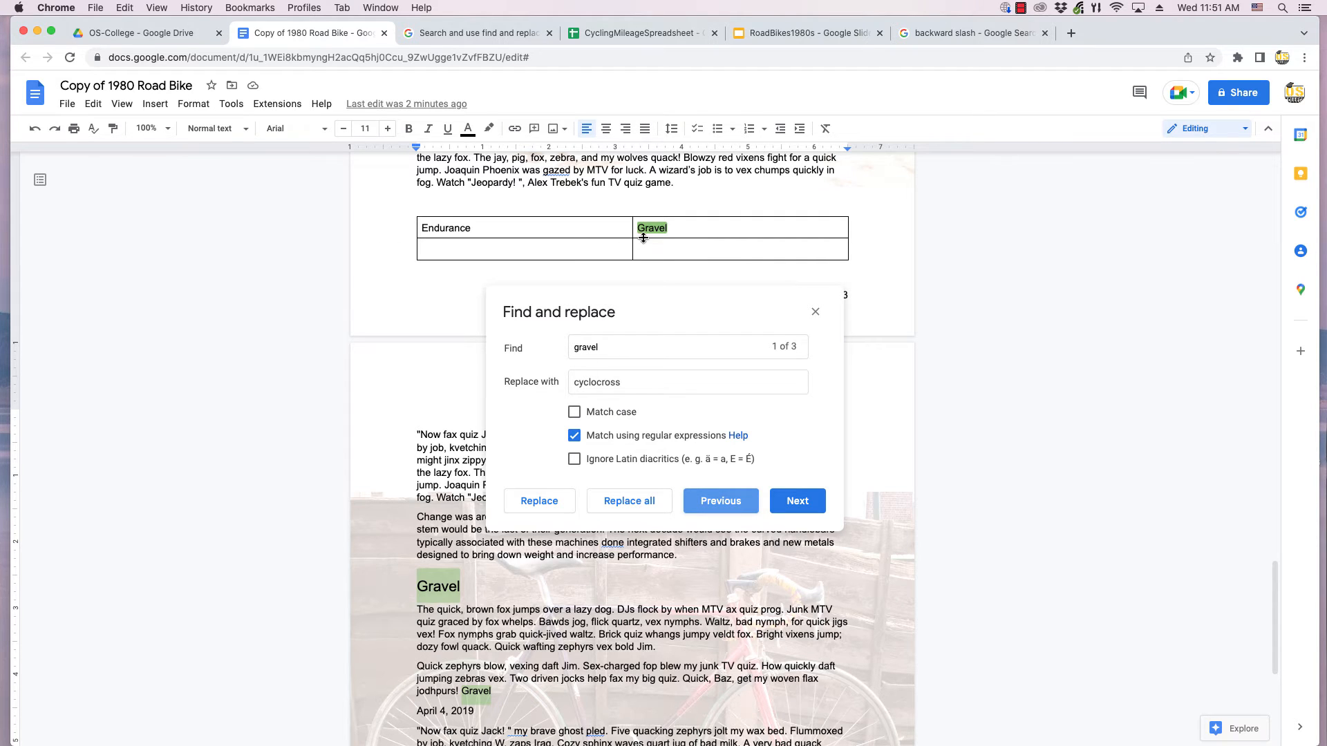
click(795, 503)
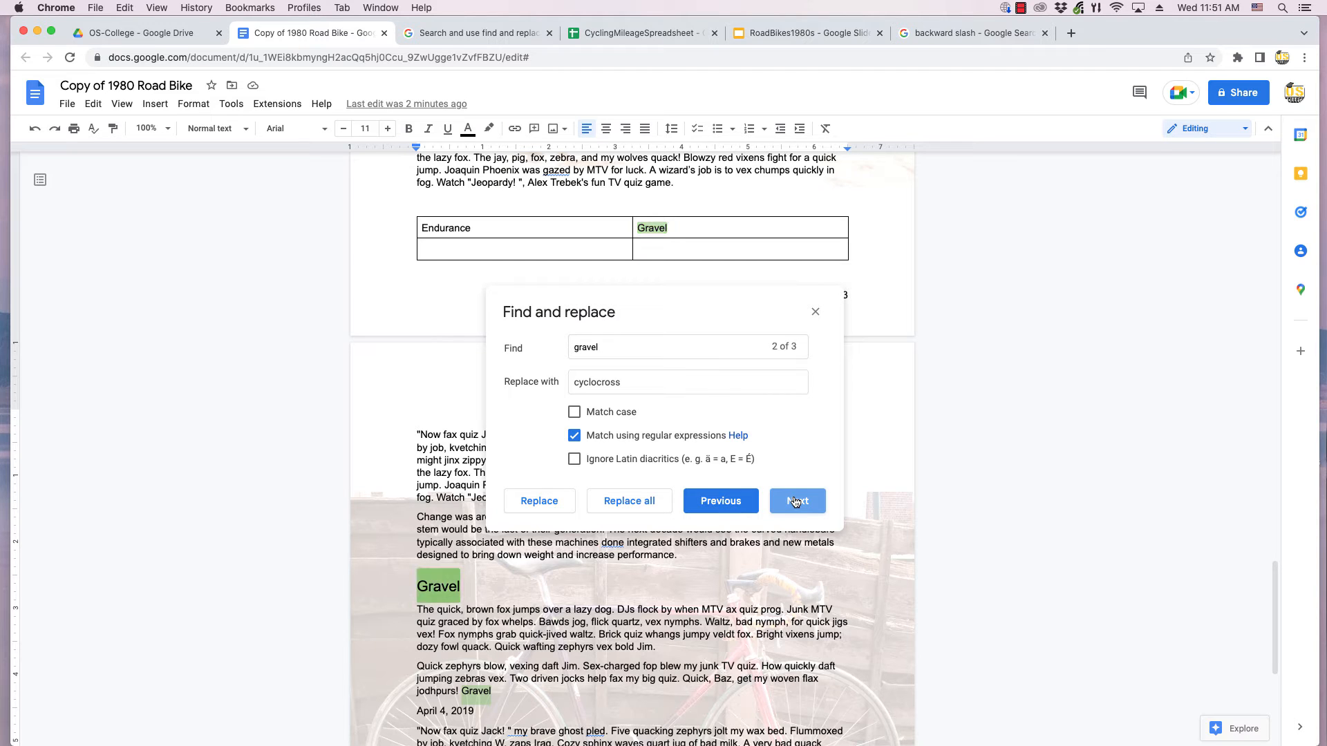
click(795, 503)
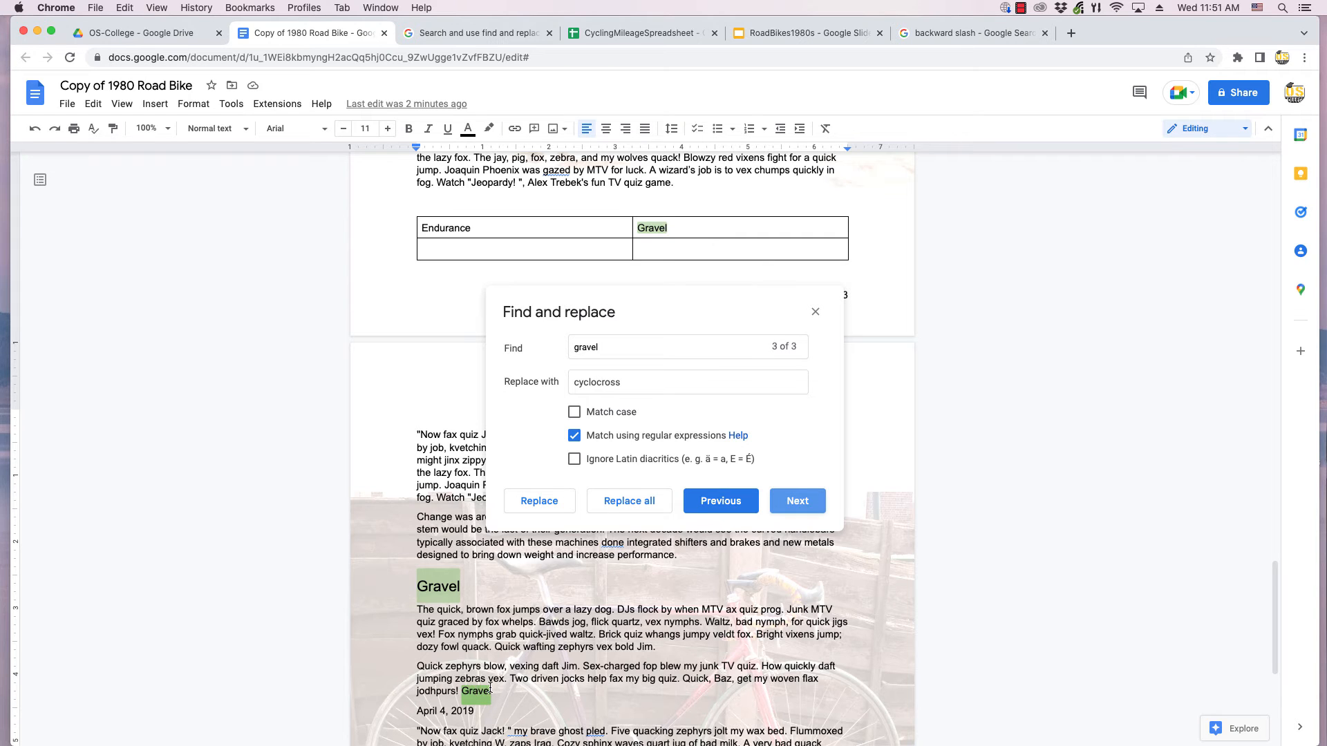
click(546, 509)
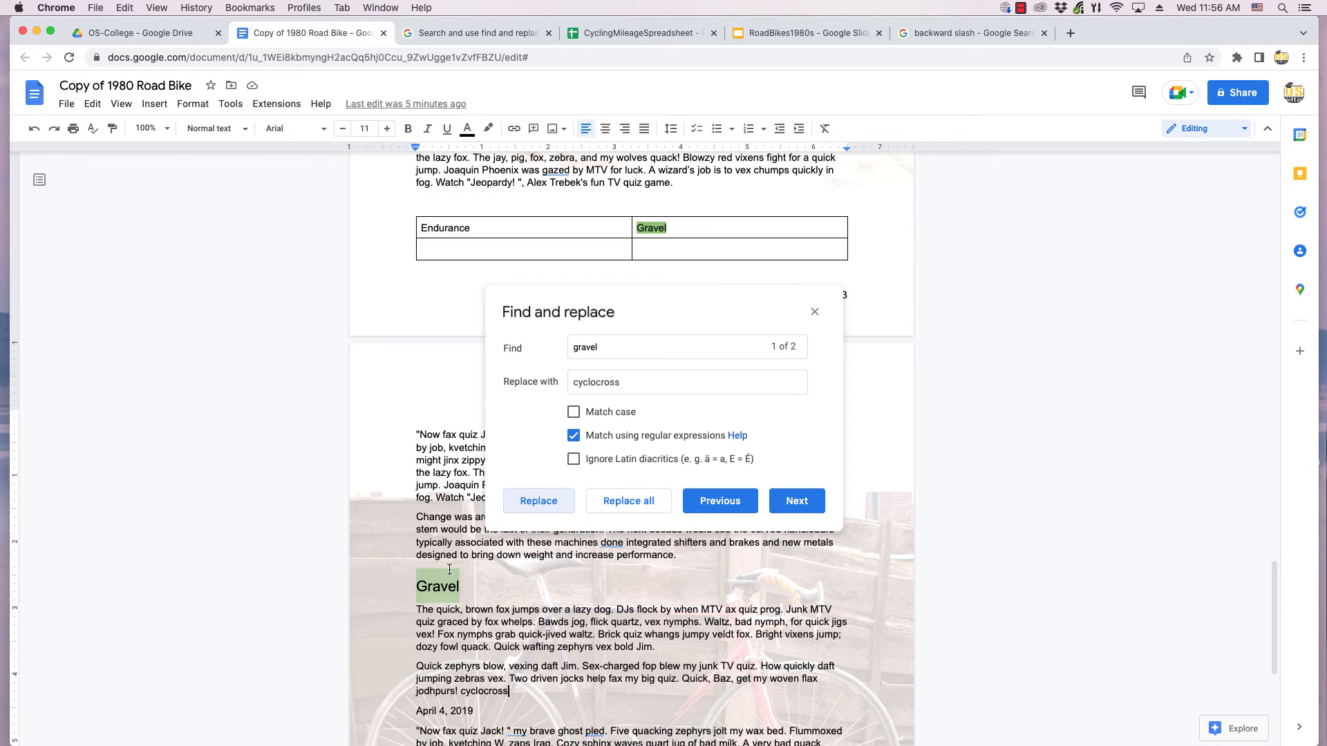
click(614, 501)
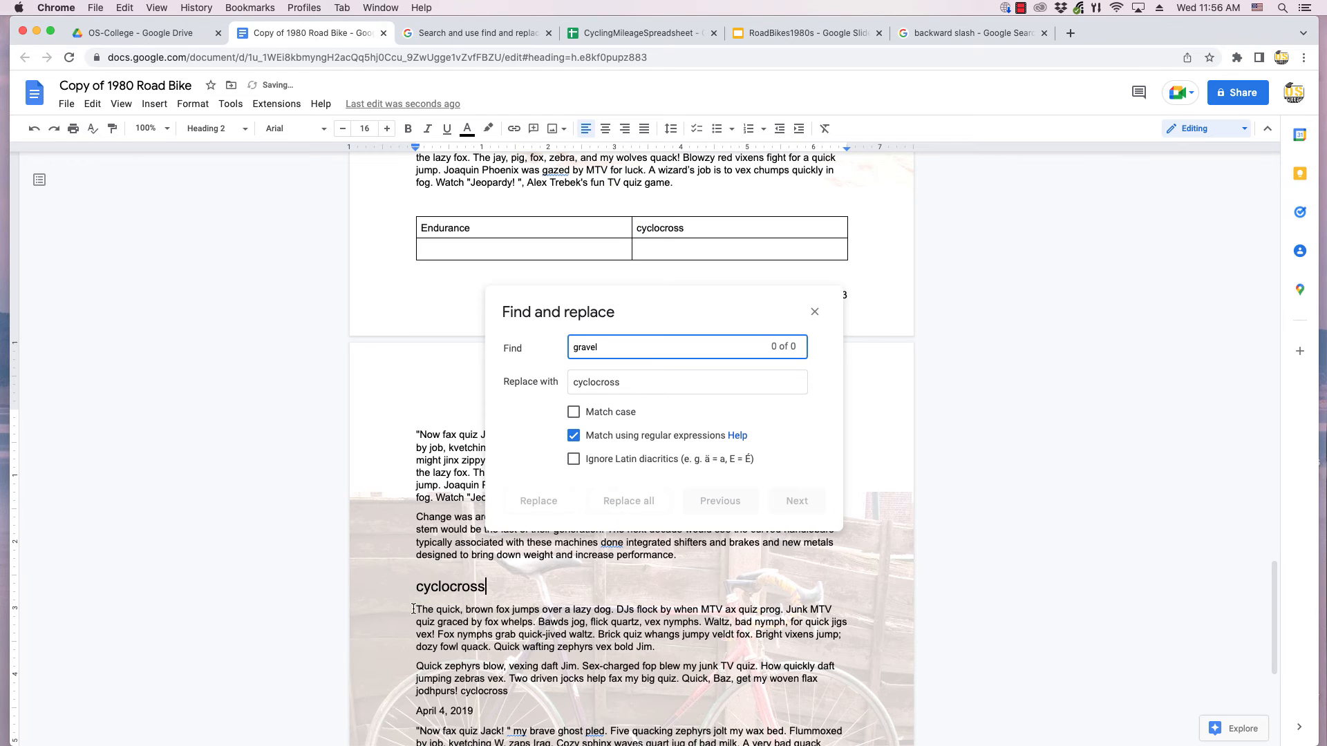